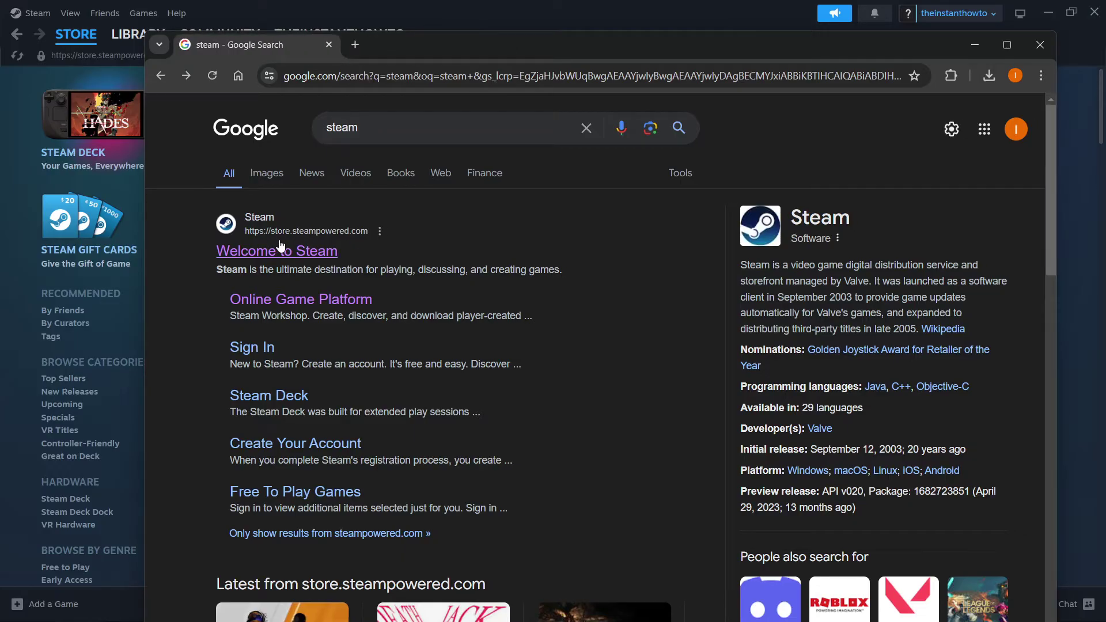
# Download the SteamSetup.exe Windows installer from the Steam website's About page
pyautogui.click(266, 252)
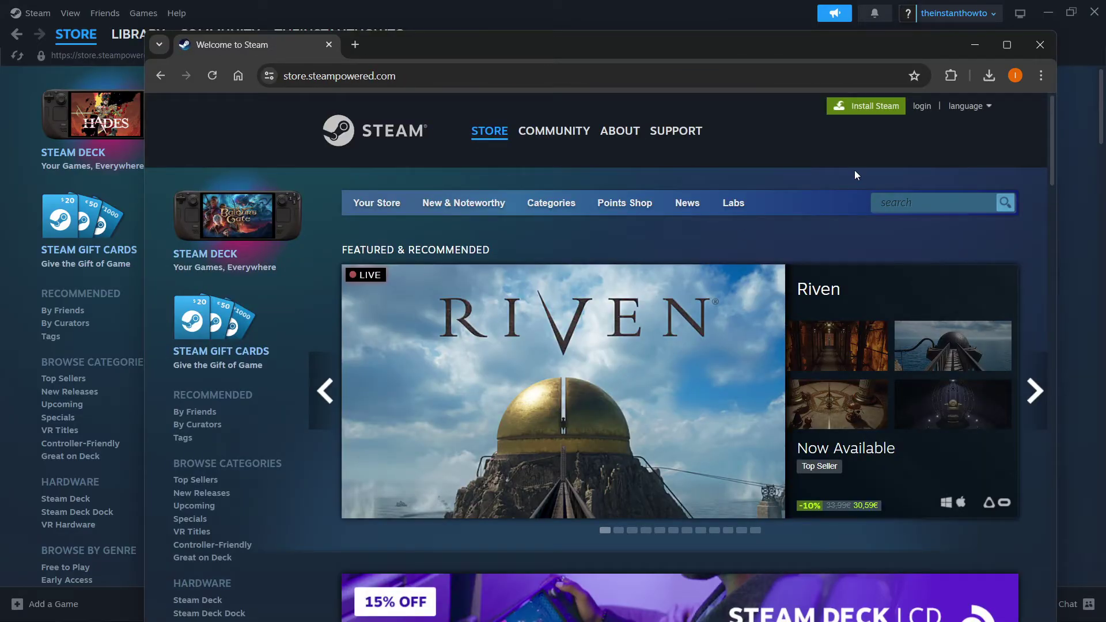
pyautogui.click(862, 110)
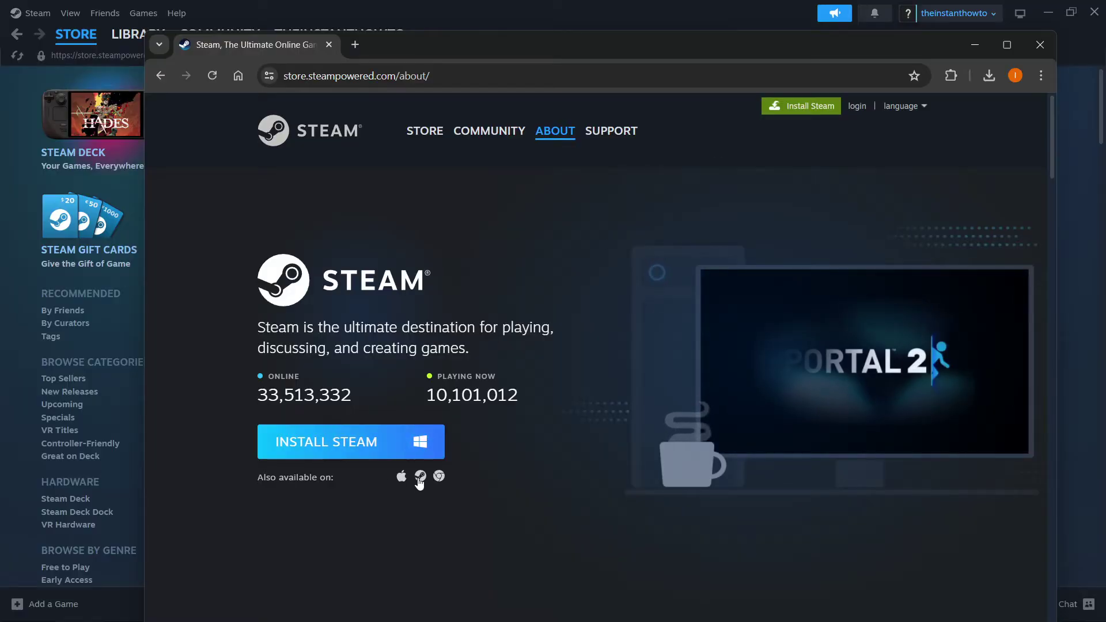
pyautogui.click(363, 439)
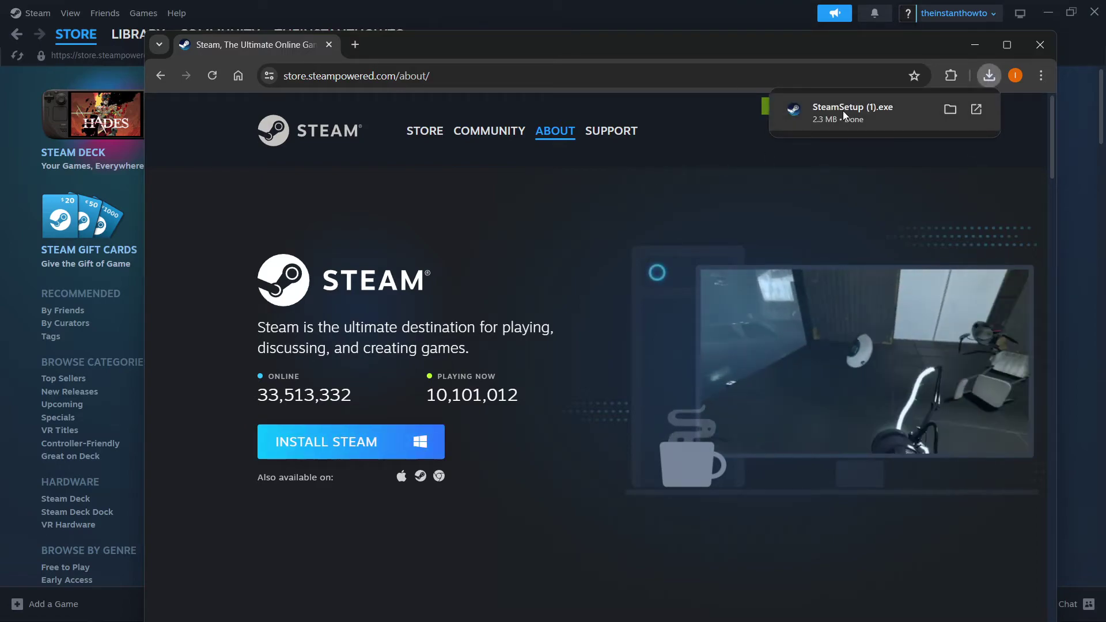
# Run SteamSetup.exe with English and check the default Program Files (x86) Steam destination
pyautogui.click(842, 111)
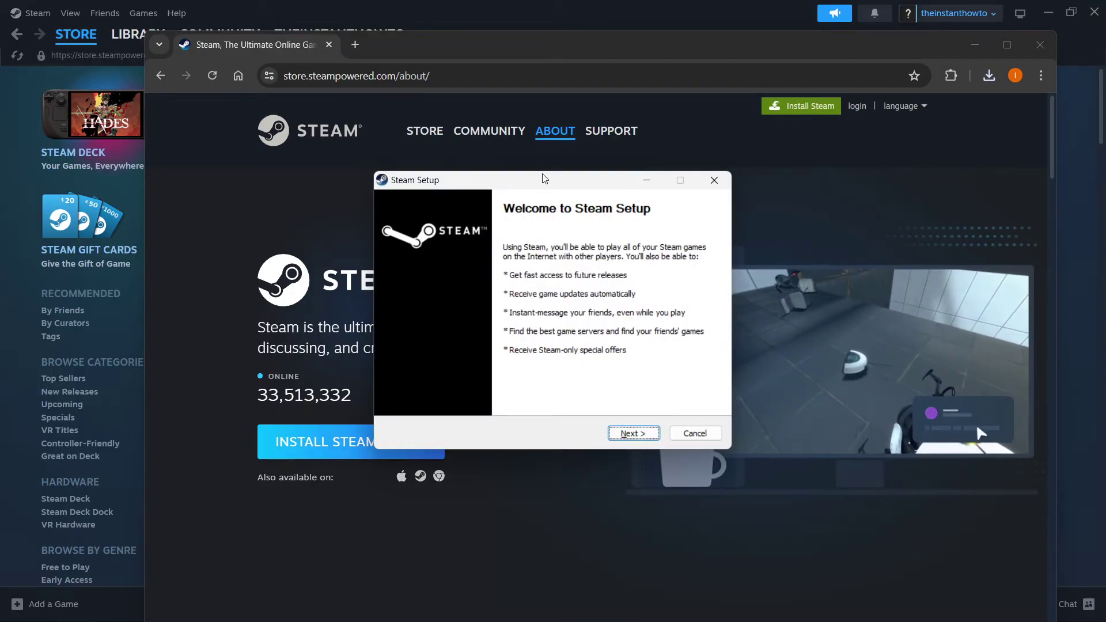
pyautogui.moveTo(548, 153); pyautogui.dragTo(544, 152)
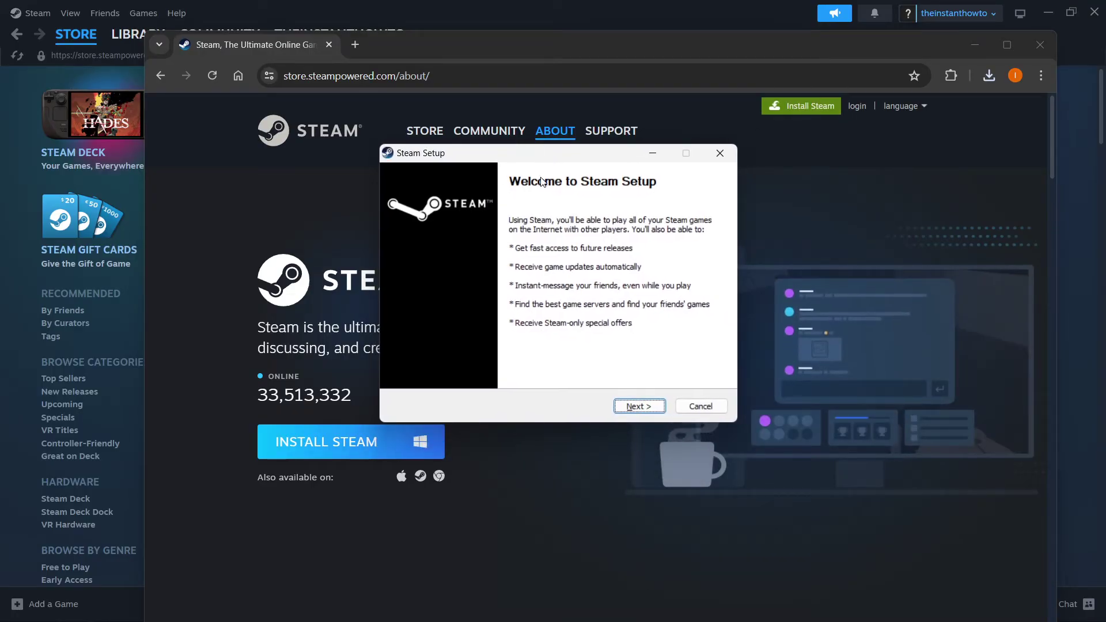
pyautogui.click(639, 406)
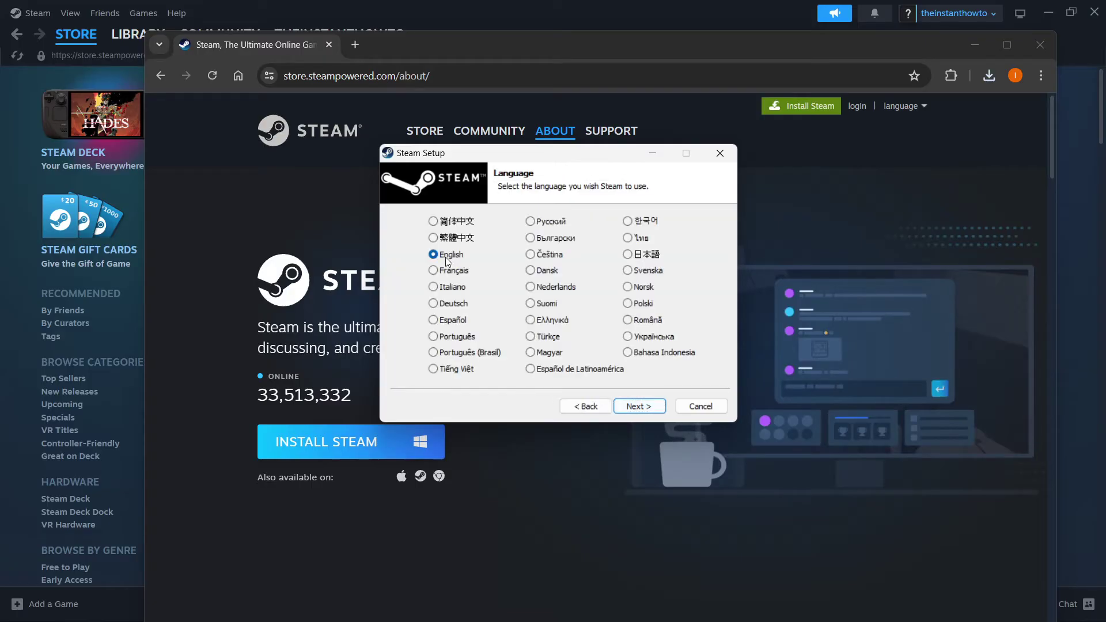
pyautogui.click(643, 407)
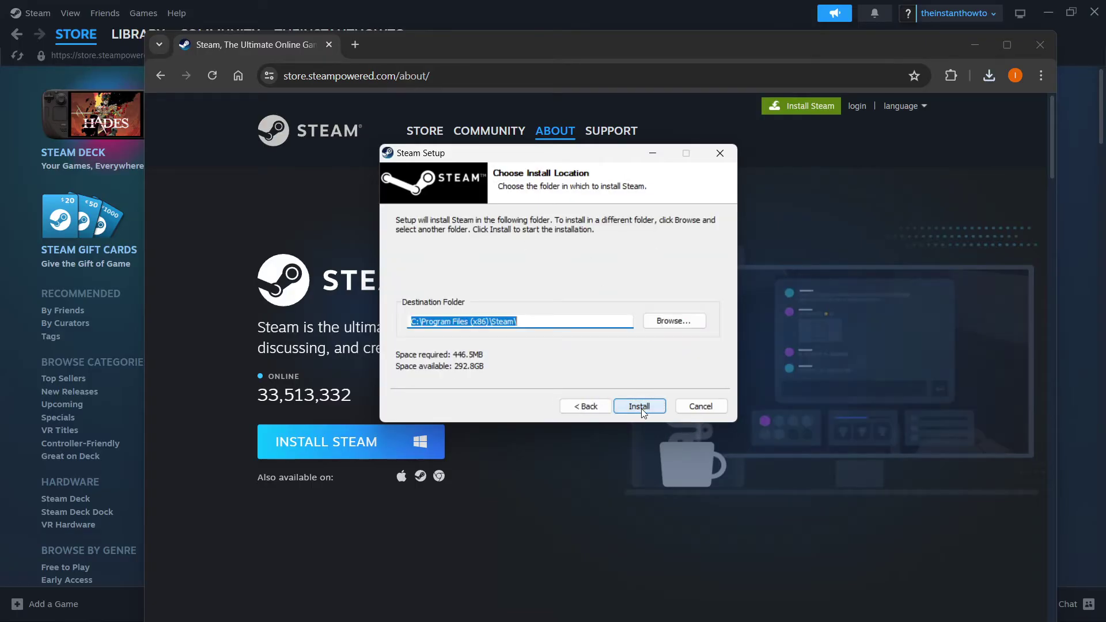
pyautogui.click(535, 315)
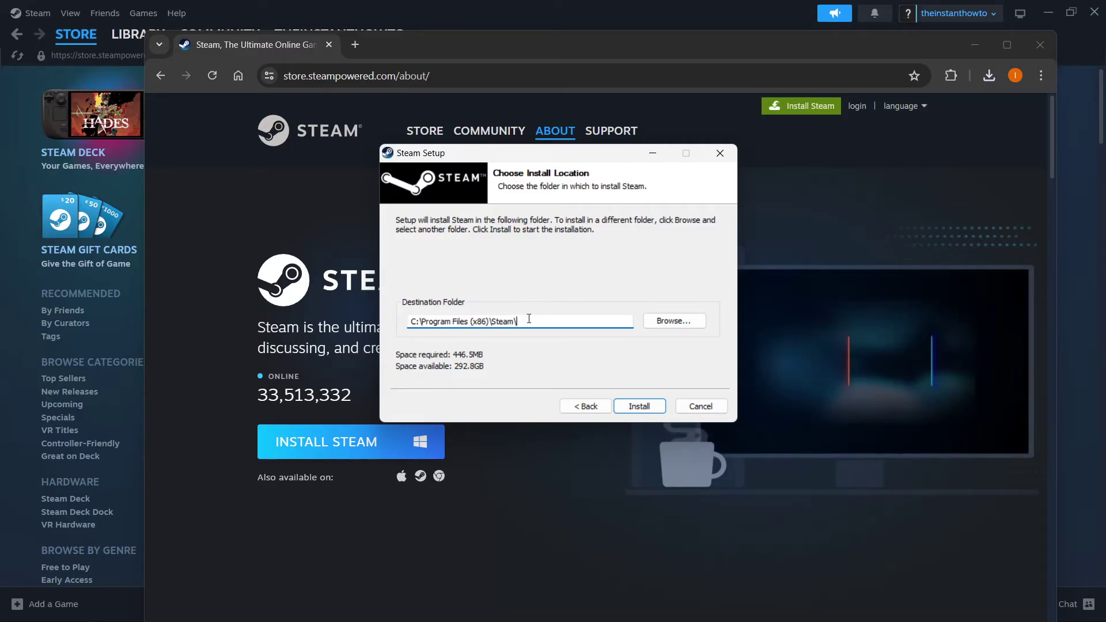
pyautogui.moveTo(536, 321); pyautogui.dragTo(409, 321)
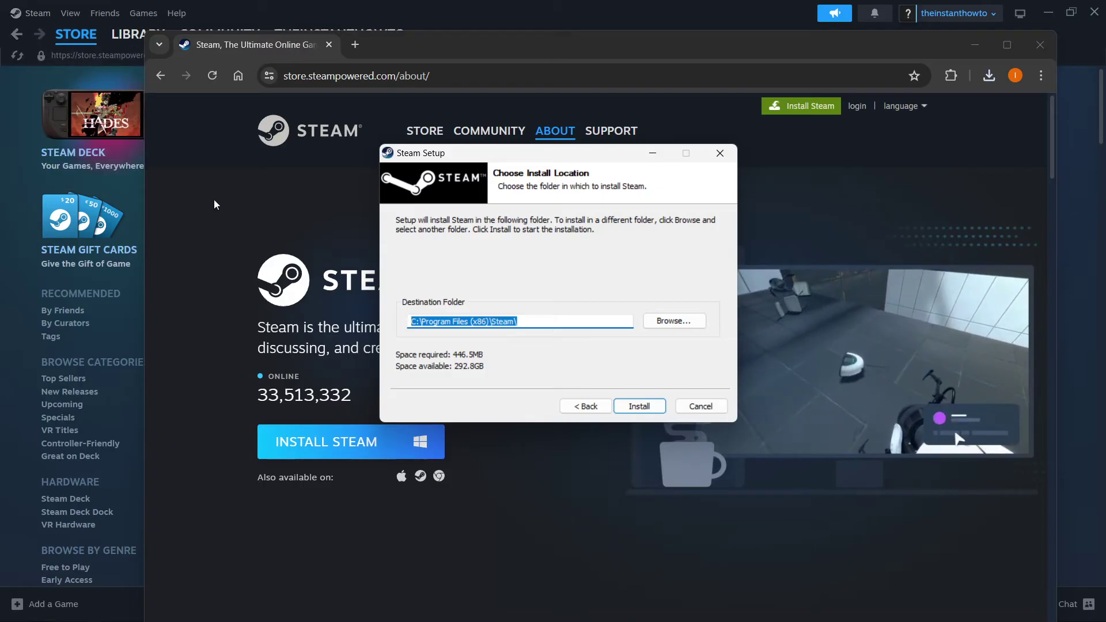
# Install Steam to the default folder, then search the client store for 'party animals'
pyautogui.click(725, 163)
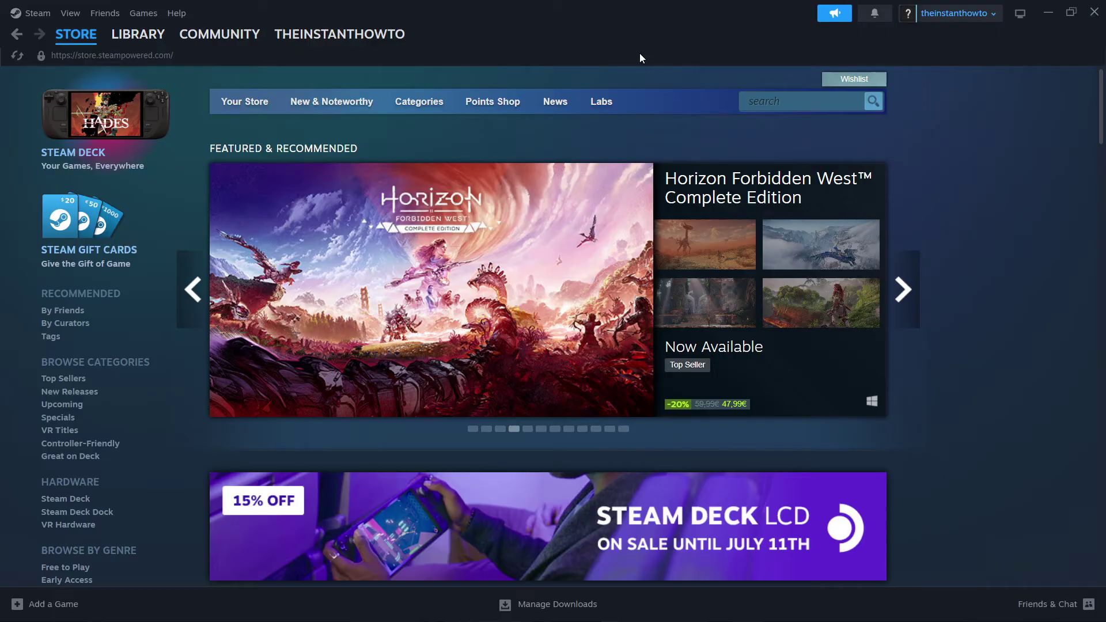
pyautogui.moveTo(76, 34)
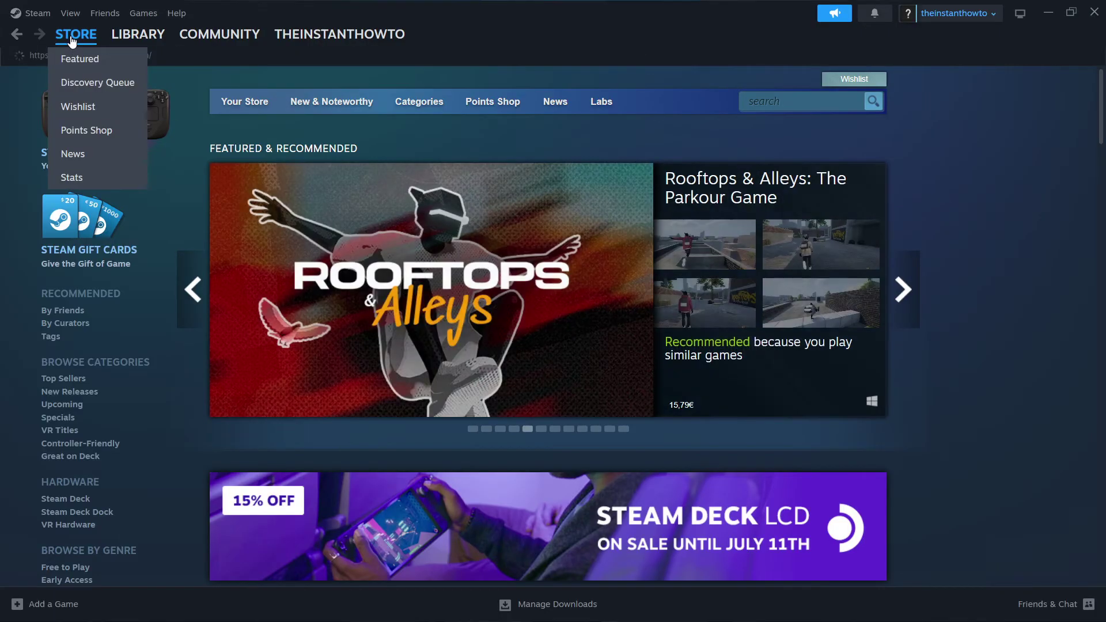
pyautogui.click(71, 39)
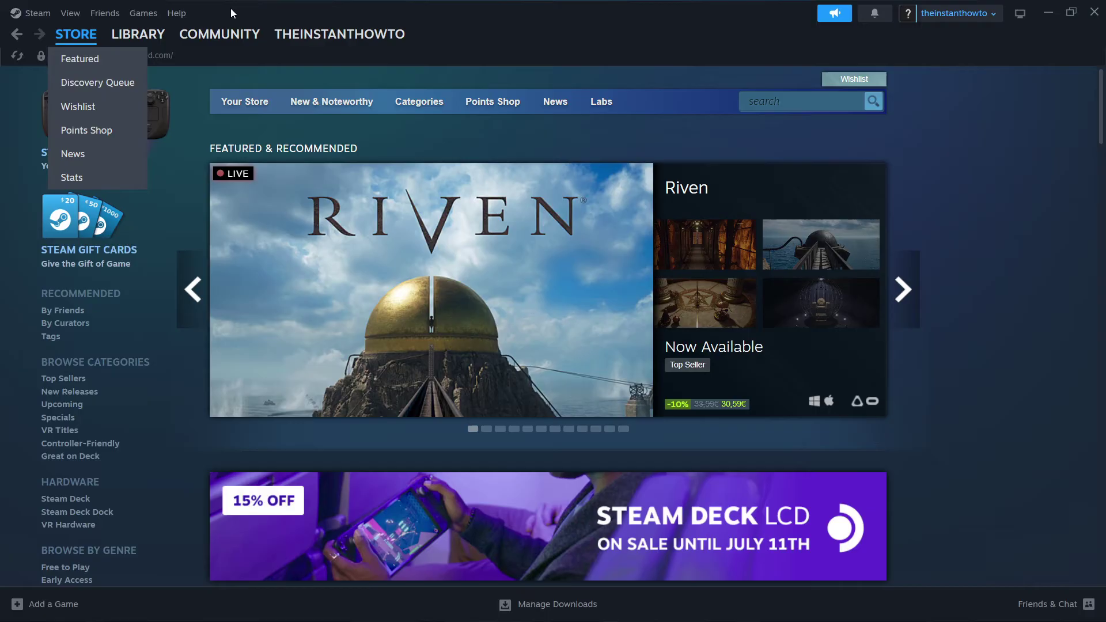
pyautogui.click(790, 102)
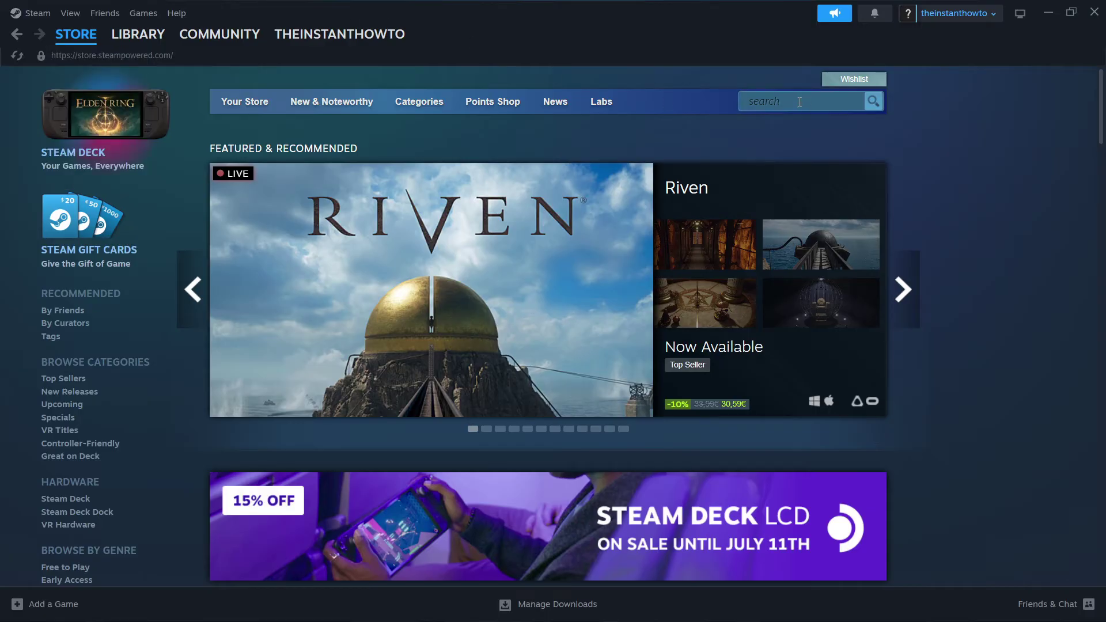
pyautogui.click(799, 102)
pyautogui.write('rt')
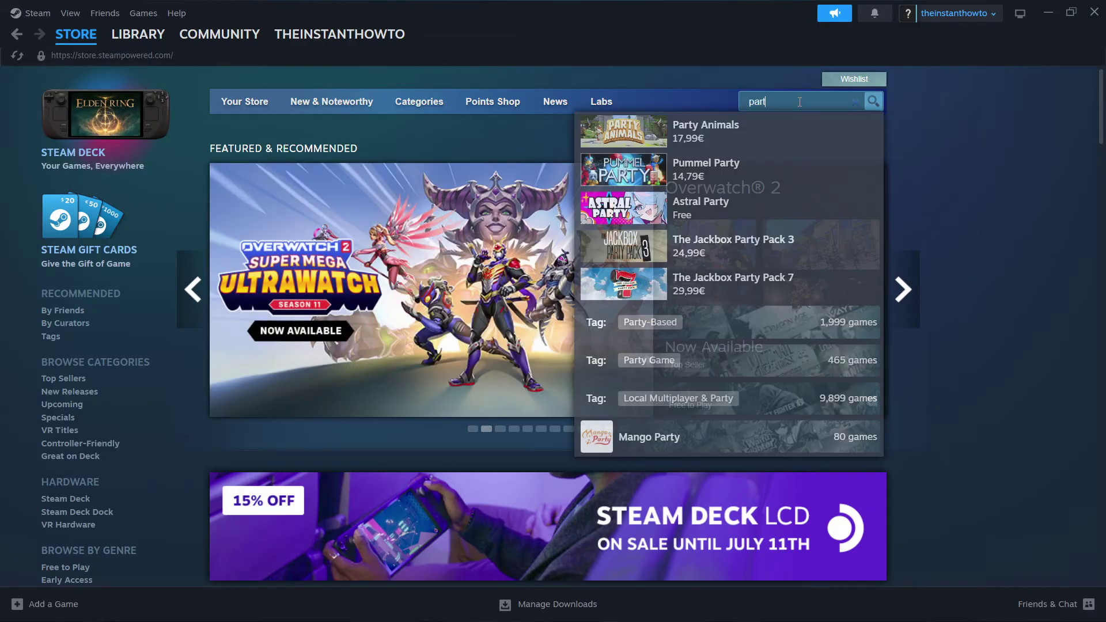
pyautogui.write('y animals')
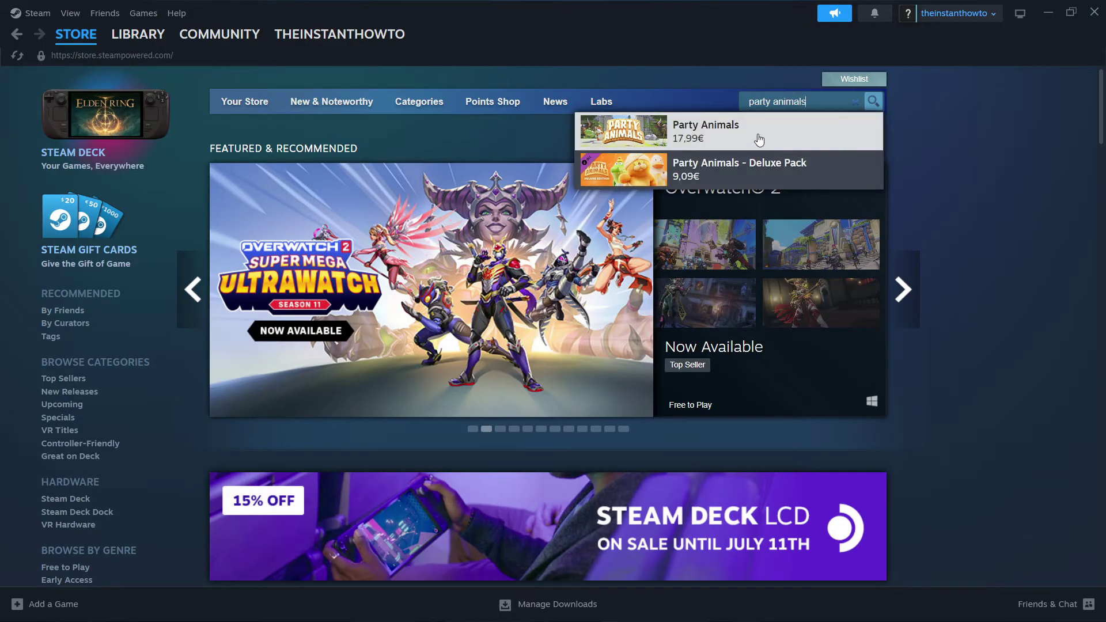
# Open the Party Animals store page and compare the standard and Deluxe Edition offers
pyautogui.click(725, 134)
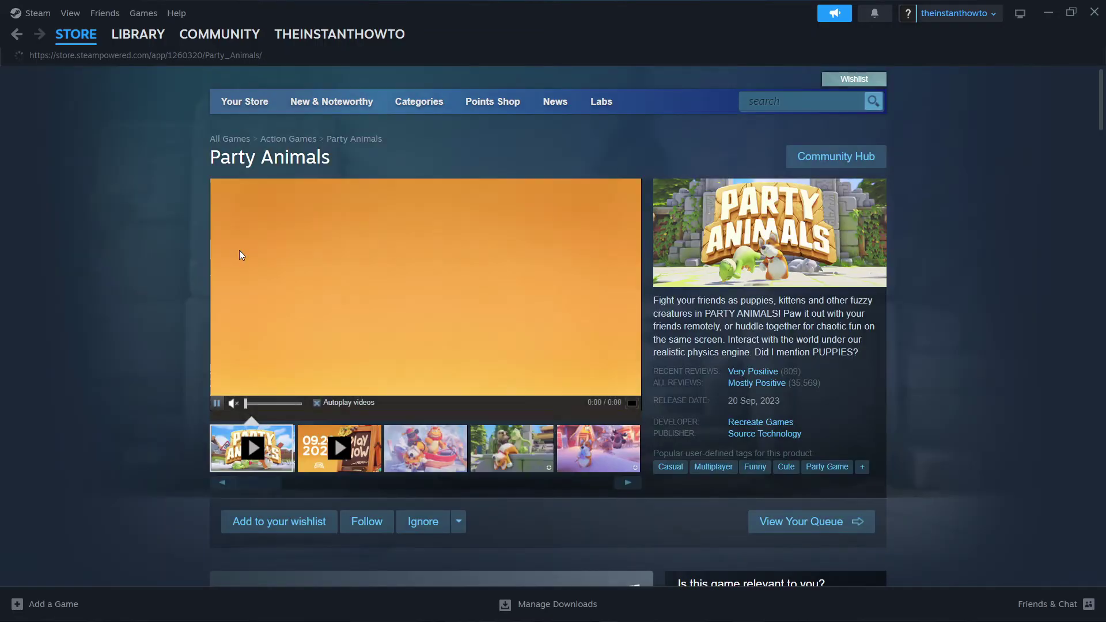
pyautogui.scroll(-5, 127, 247)
pyautogui.scroll(-1, 106, 236)
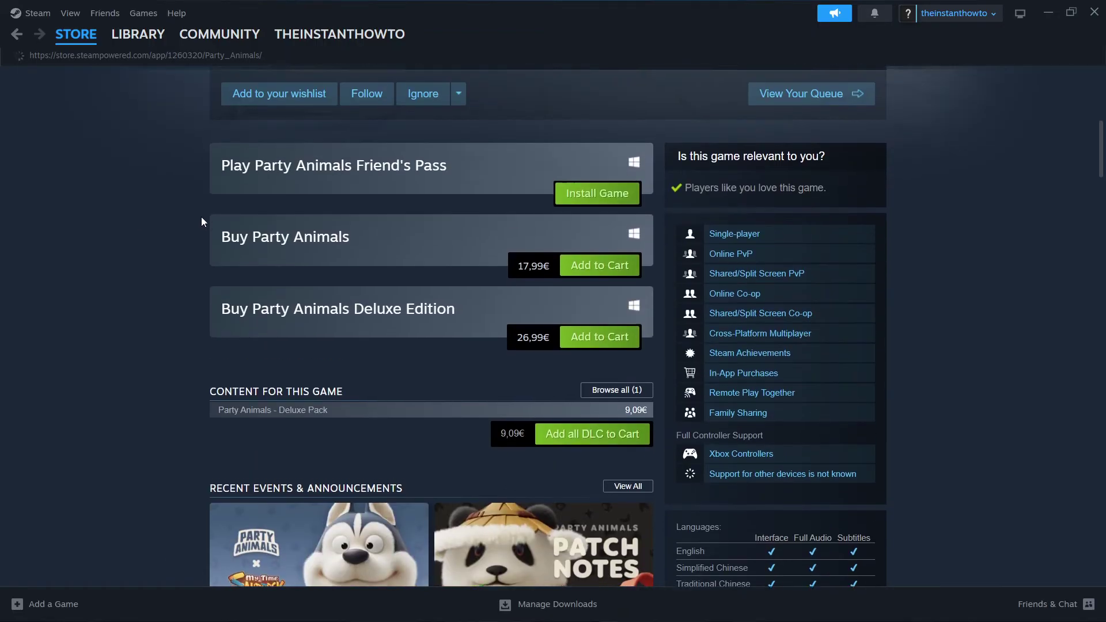
pyautogui.scroll(1, 202, 217)
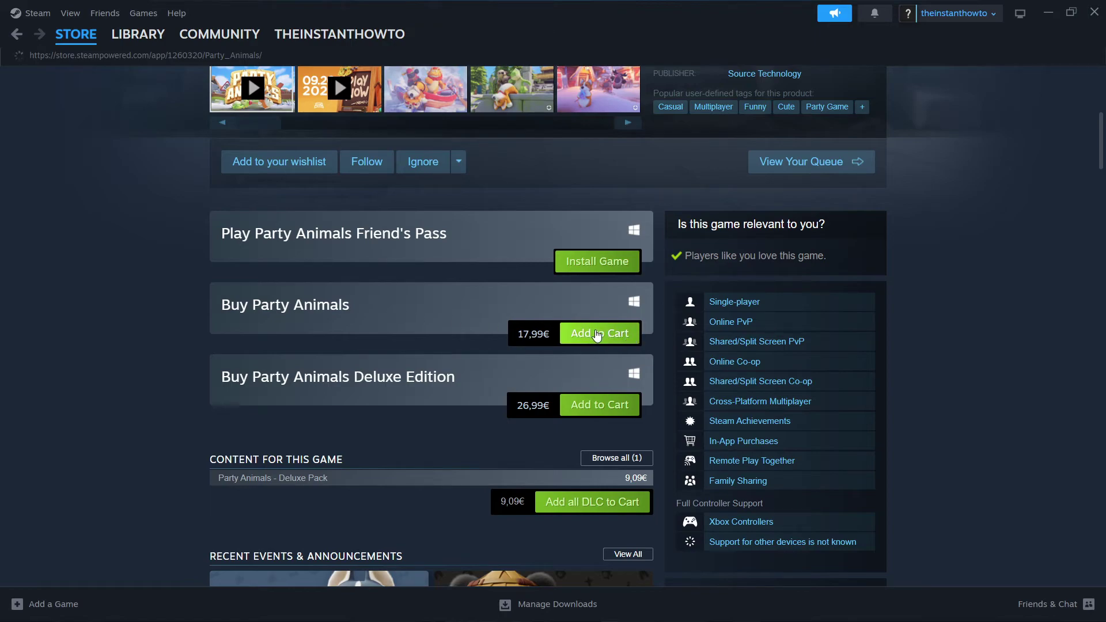
pyautogui.moveTo(217, 316); pyautogui.dragTo(296, 309)
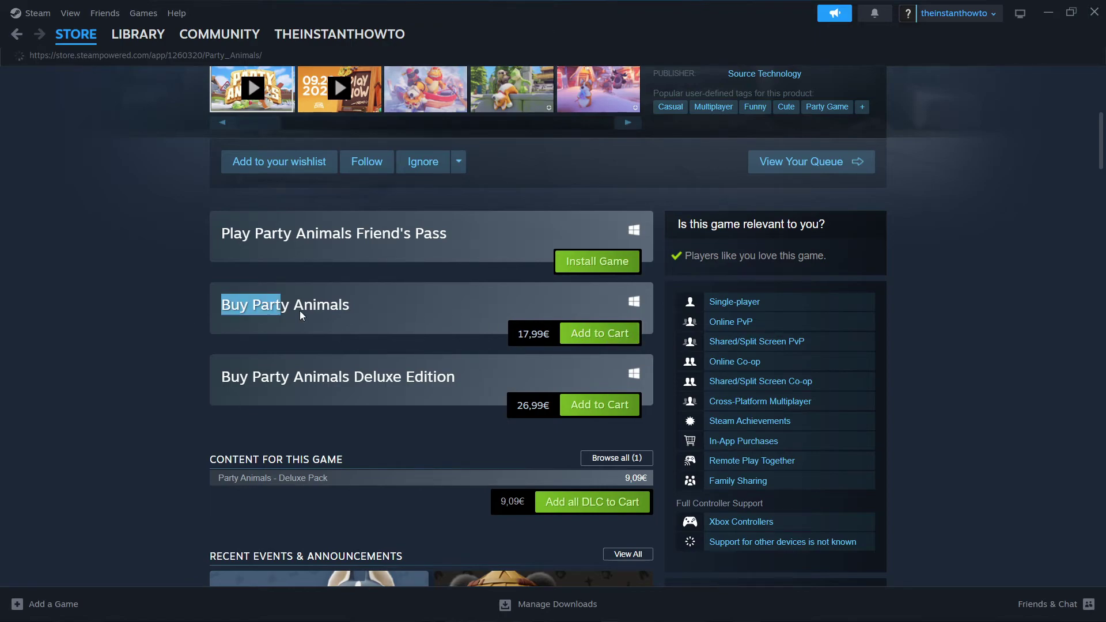
pyautogui.click(222, 313)
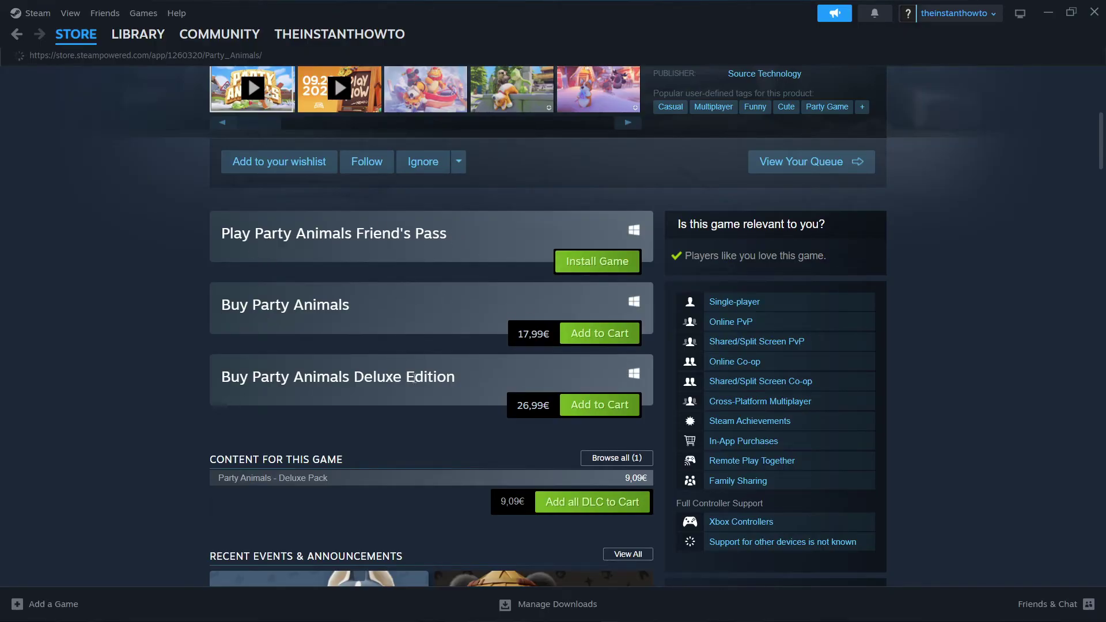
pyautogui.moveTo(364, 382); pyautogui.dragTo(441, 378)
pyautogui.click(468, 379)
pyautogui.moveTo(222, 315); pyautogui.dragTo(376, 318)
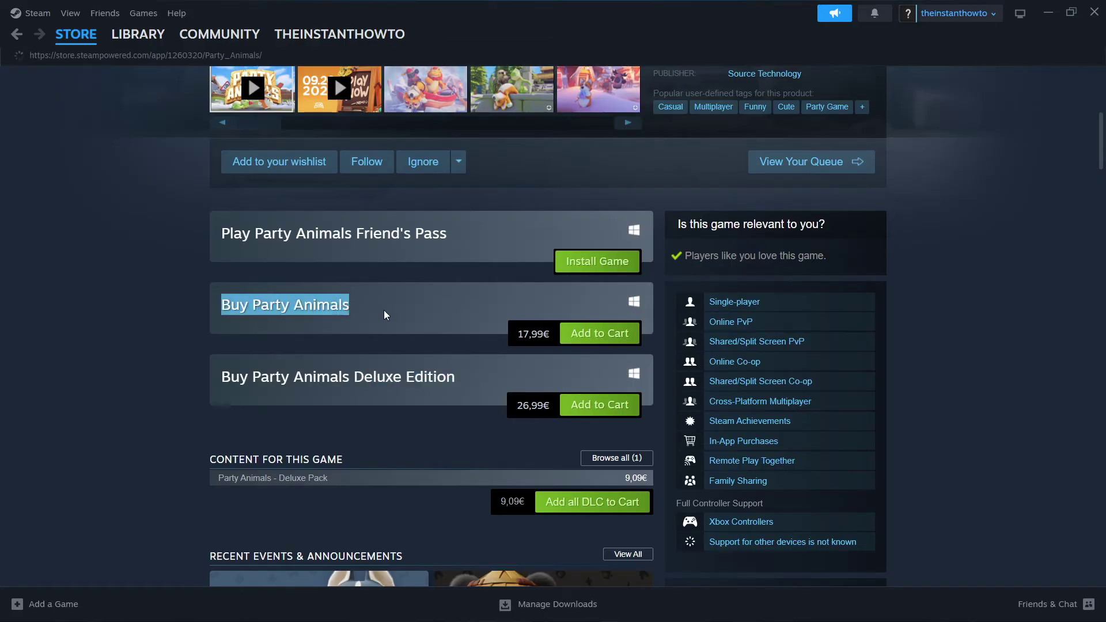
pyautogui.click(399, 311)
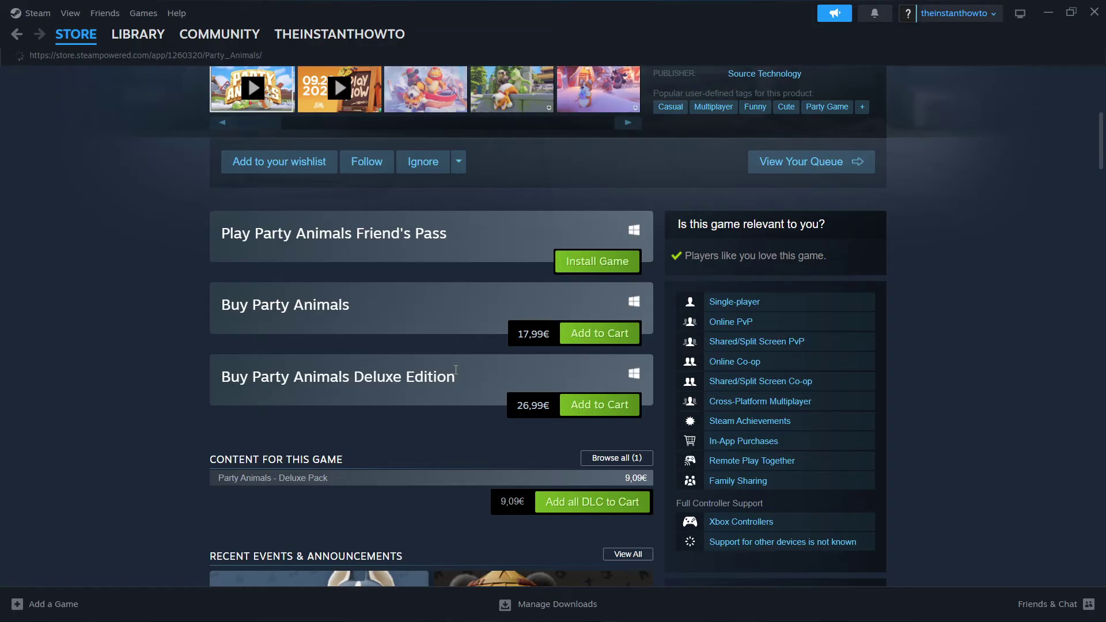
pyautogui.moveTo(459, 381); pyautogui.dragTo(358, 382)
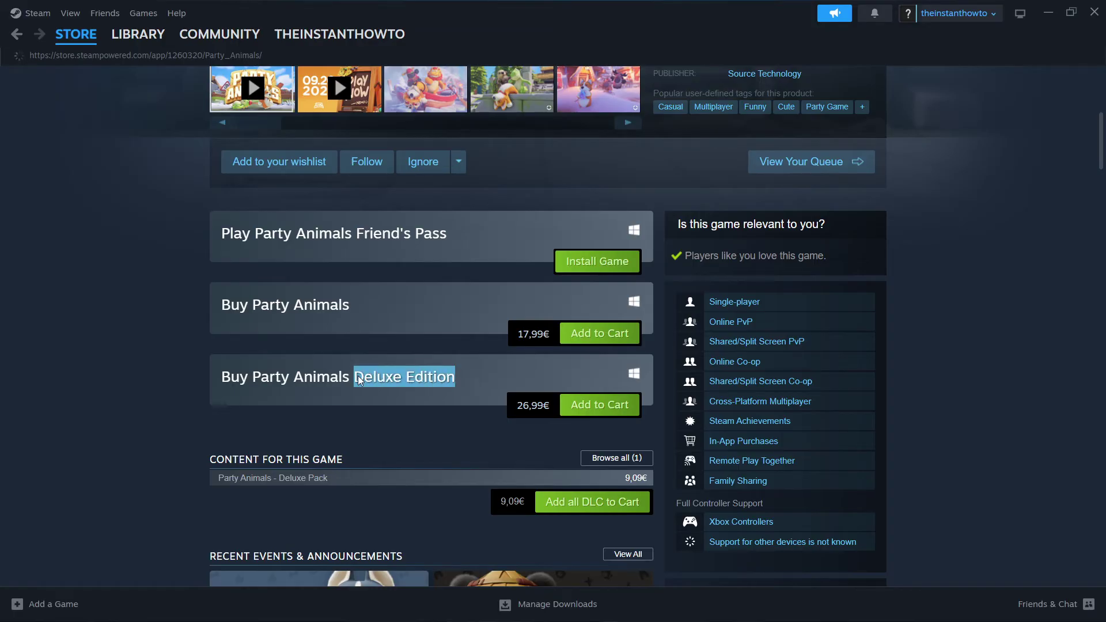
pyautogui.click(397, 376)
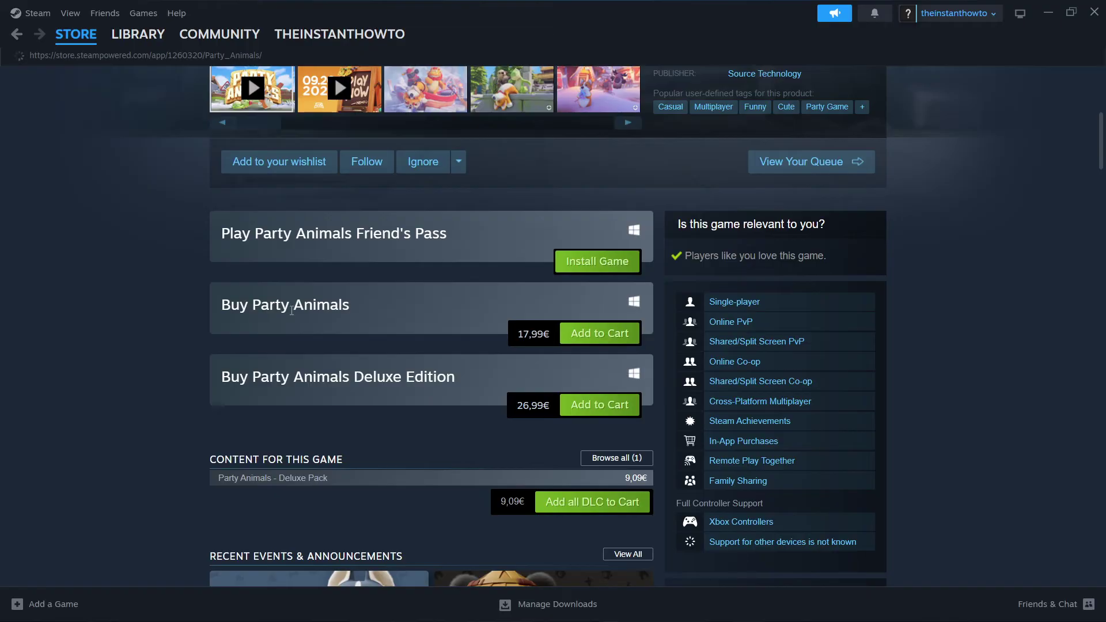
# Add standard Party Animals to the cart and keep the purchase for my account
pyautogui.click(605, 334)
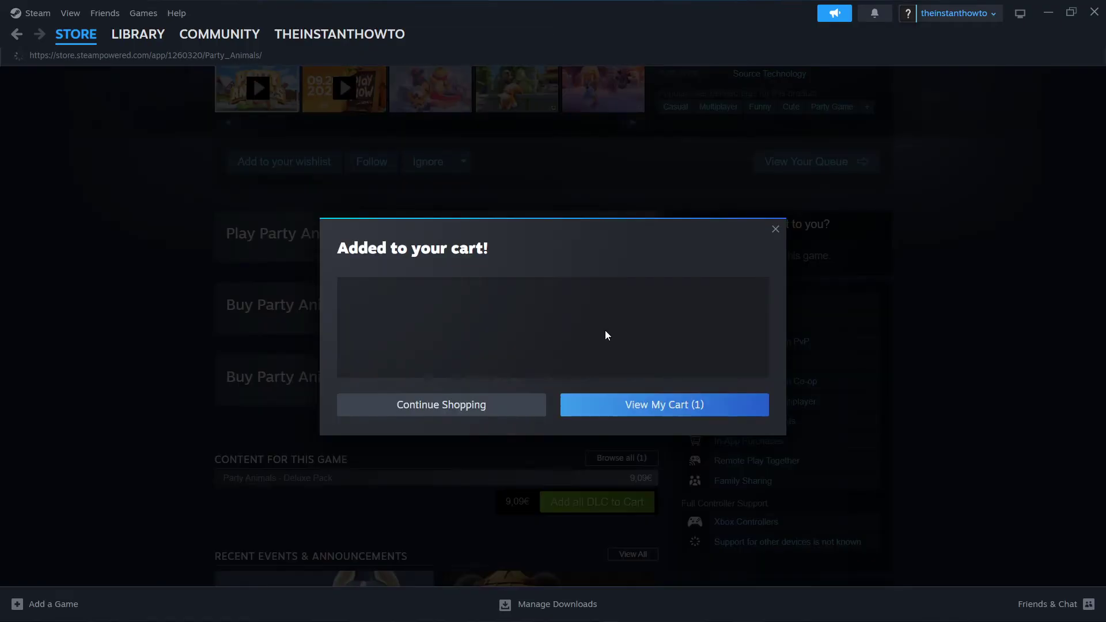
pyautogui.click(666, 408)
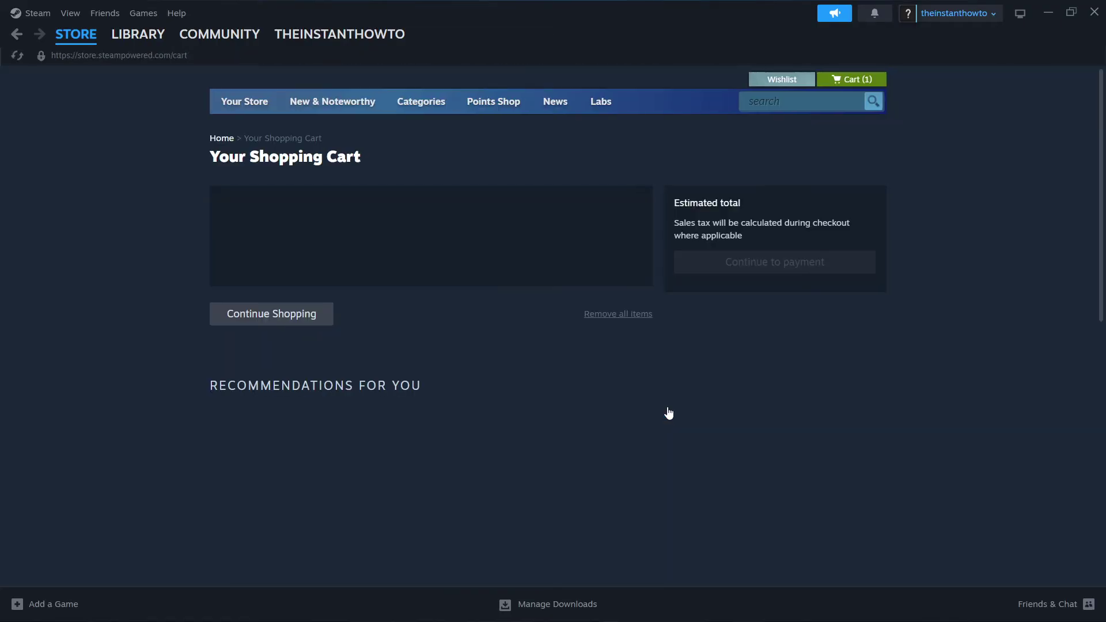
pyautogui.click(450, 273)
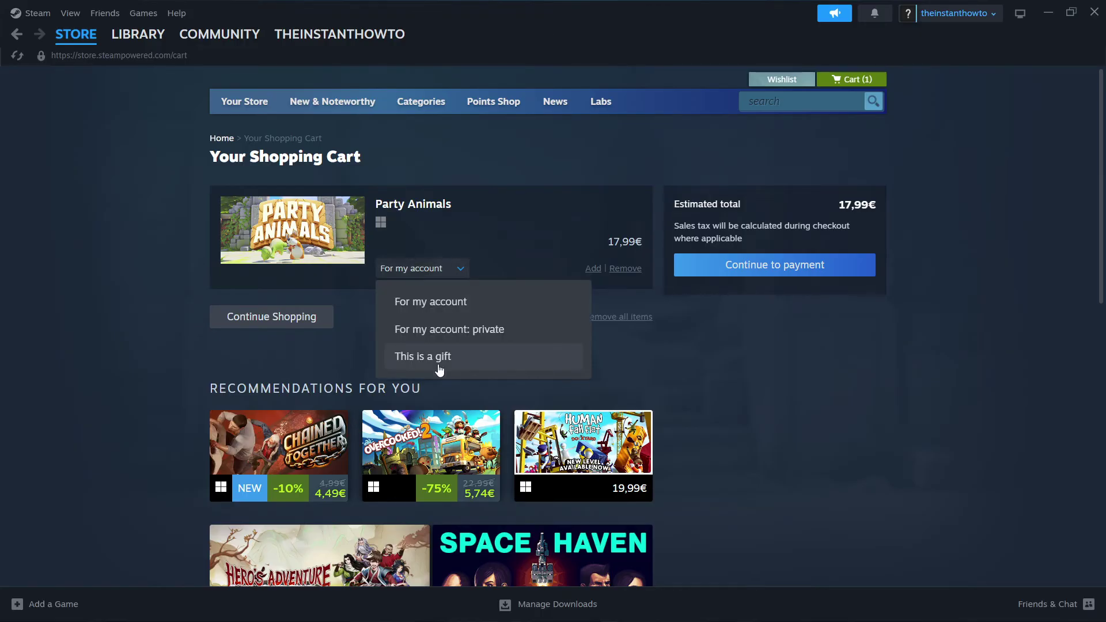
pyautogui.click(484, 302)
# Continue to the payment step with PayPal kept as the payment method
pyautogui.click(800, 271)
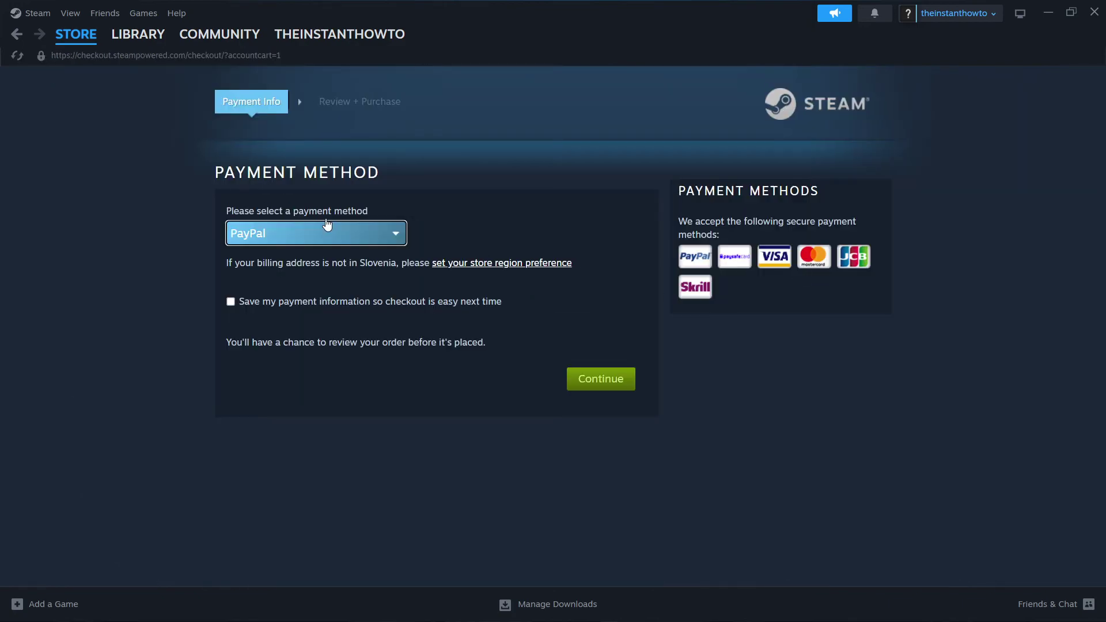
pyautogui.click(291, 235)
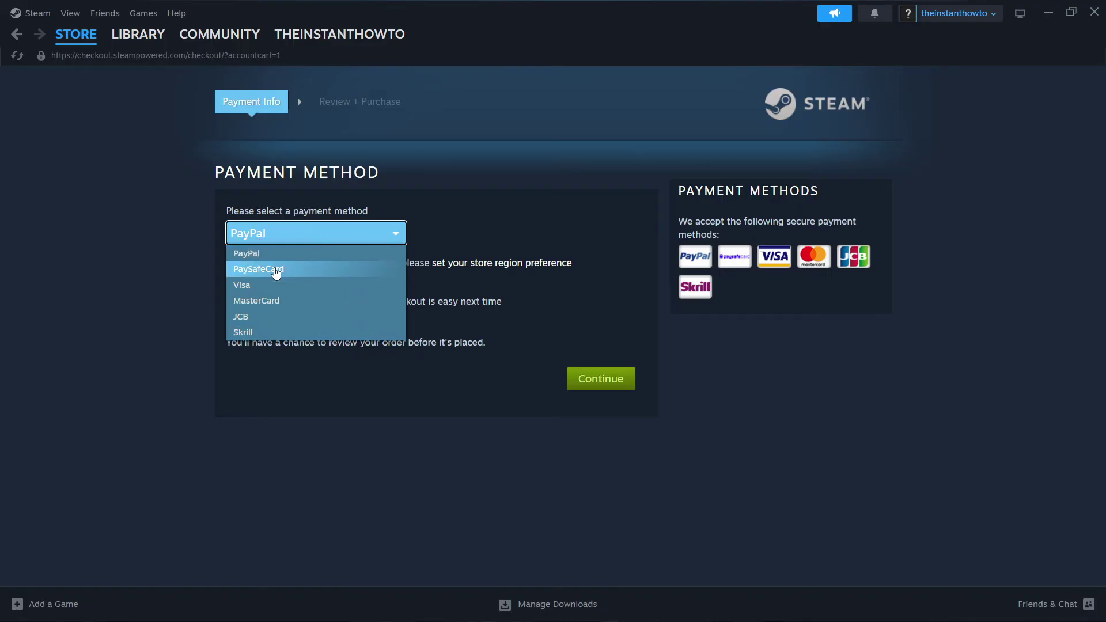
pyautogui.click(276, 253)
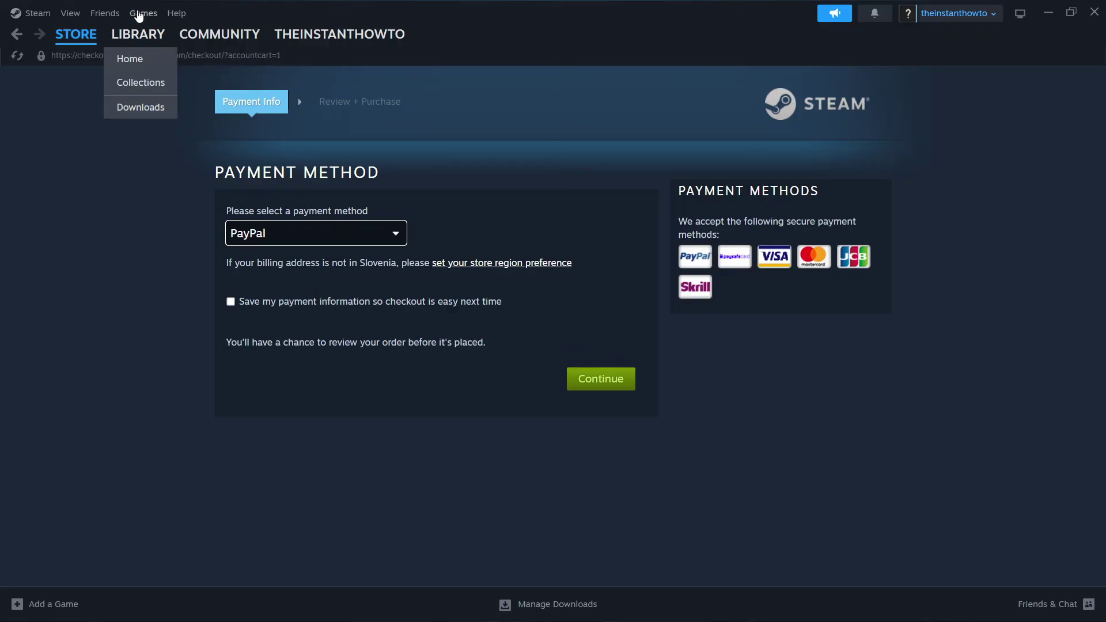
# View the 114.43 GB Call of Duty Install dialog in the library, then close it
pyautogui.click(140, 39)
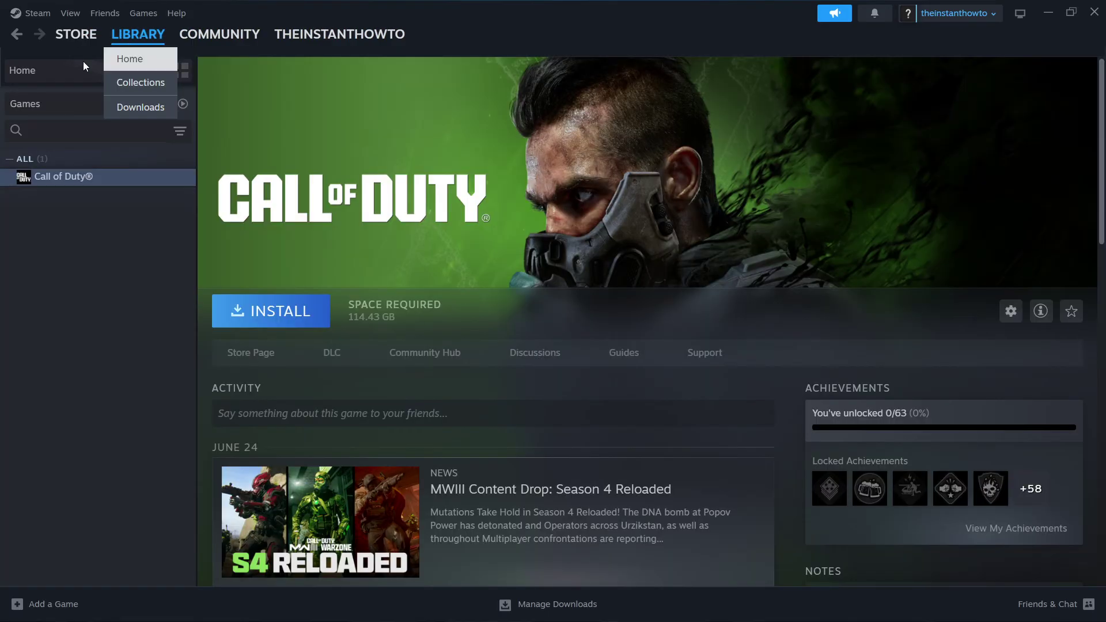
pyautogui.click(67, 104)
pyautogui.click(61, 106)
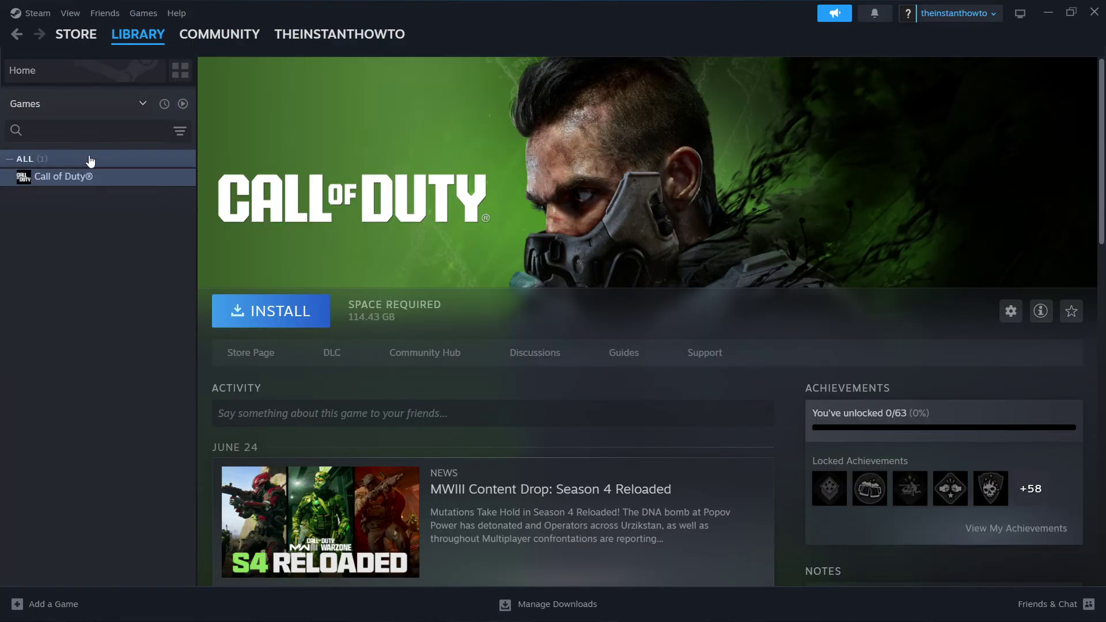
pyautogui.click(100, 178)
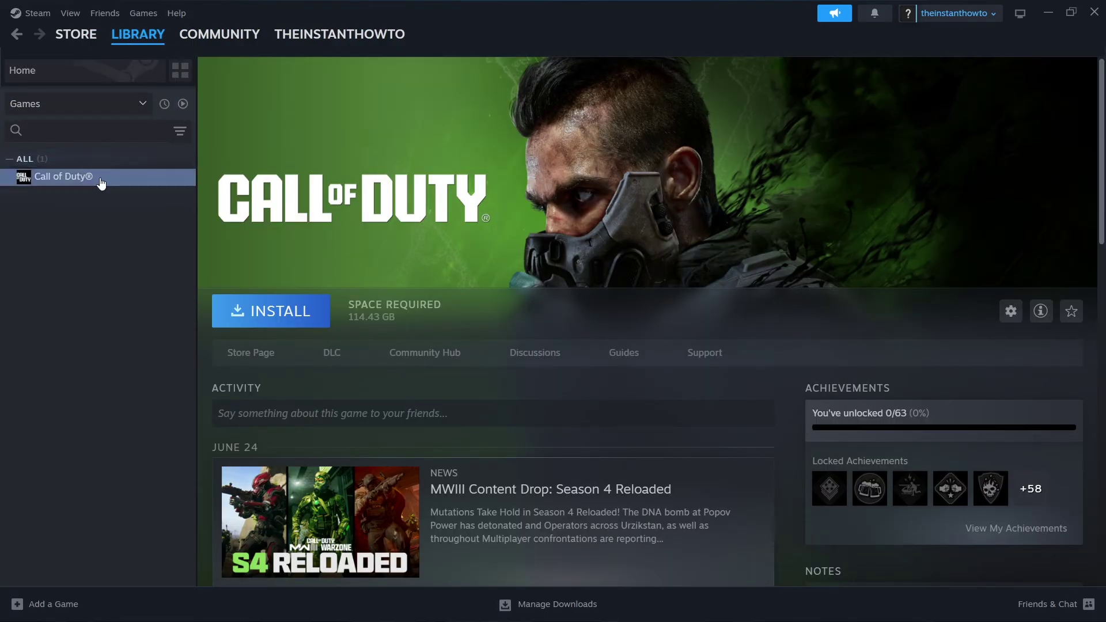
pyautogui.click(279, 319)
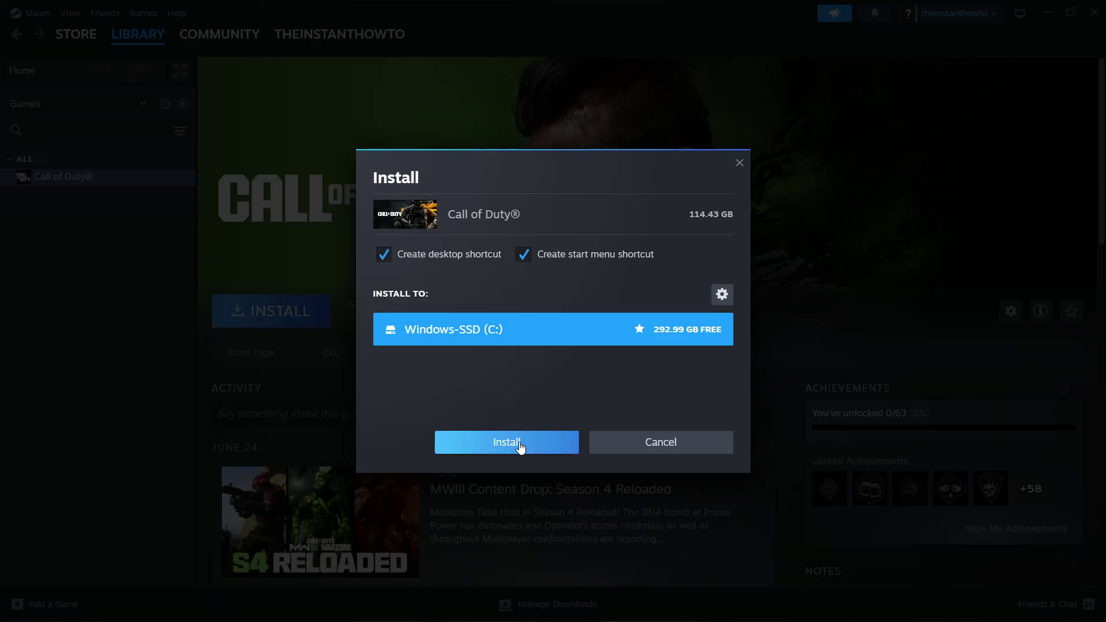
pyautogui.click(740, 163)
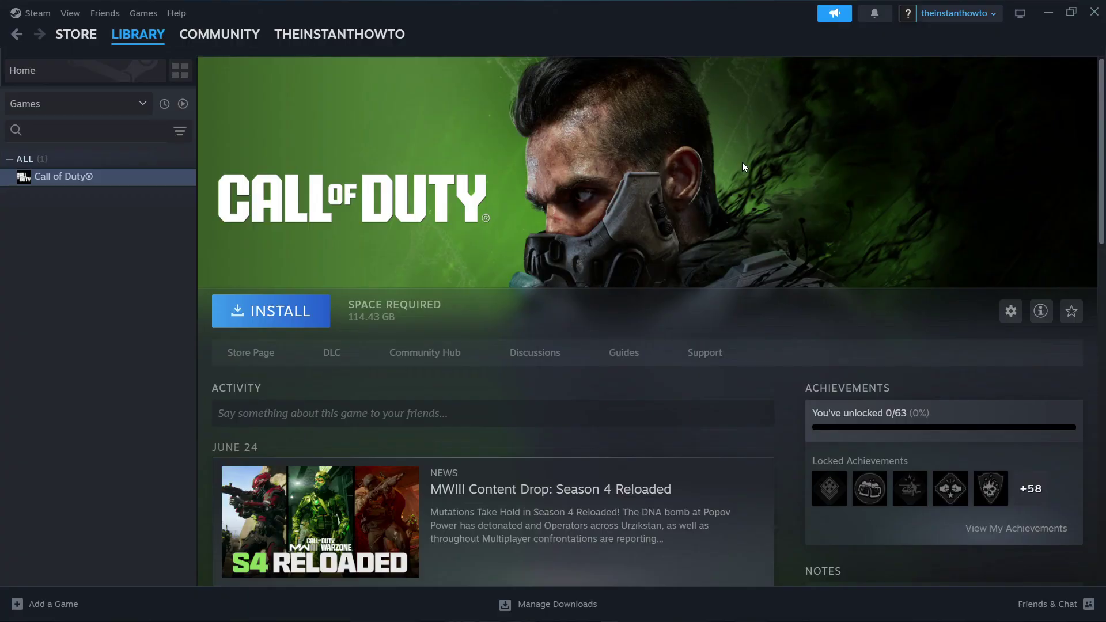